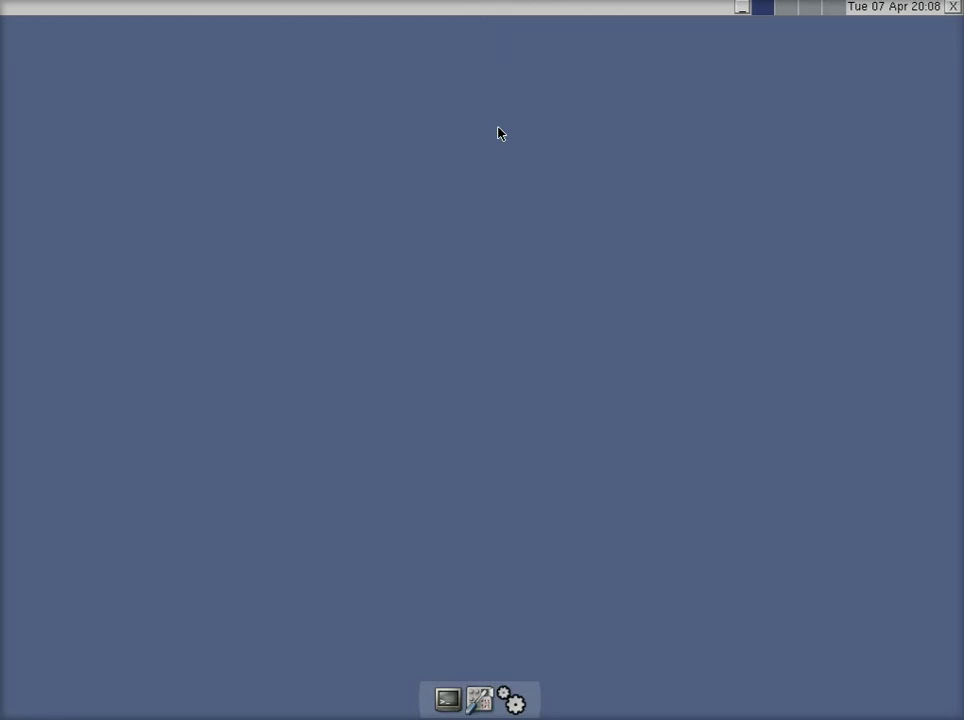
Open the system control panel to examine its available tools and services, and close it.
click(481, 694)
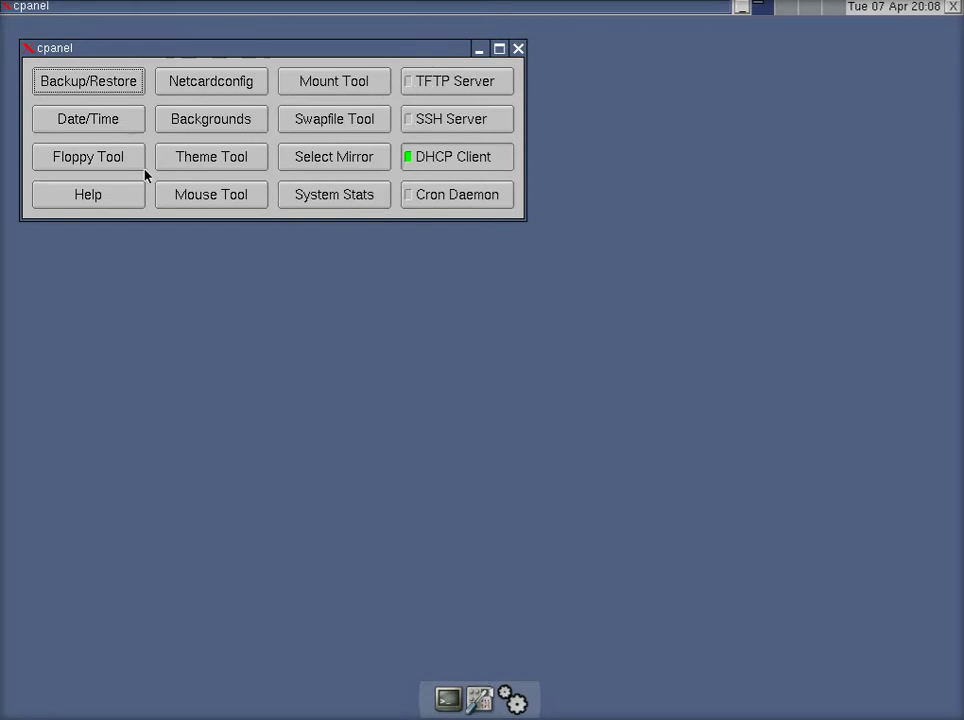
click(518, 48)
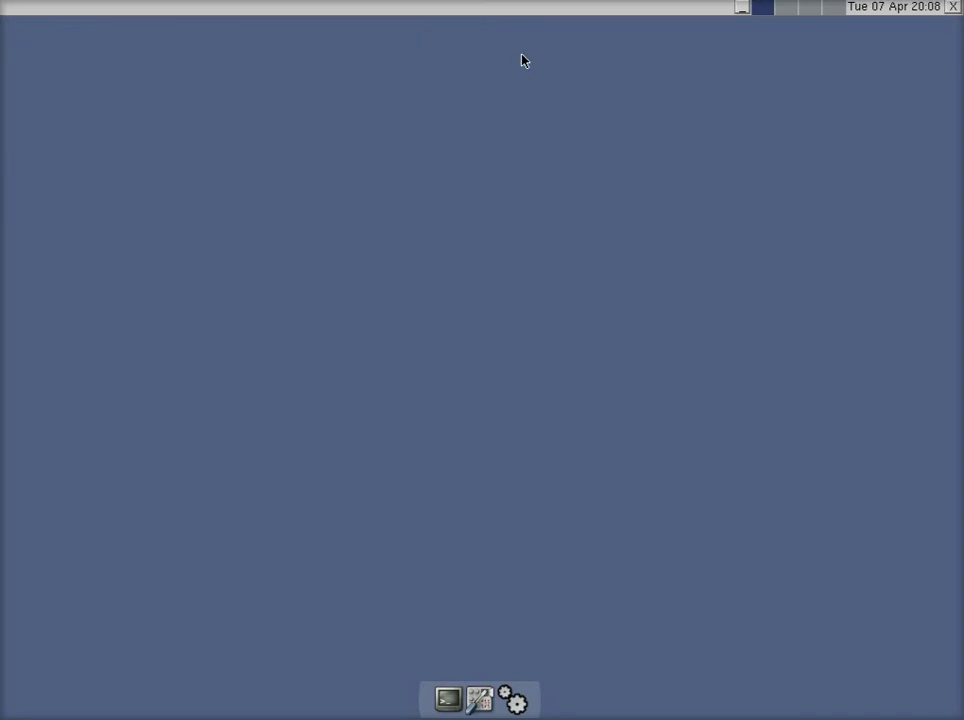
Open the appbrowser and connect it to the TCE extension repository.
click(517, 706)
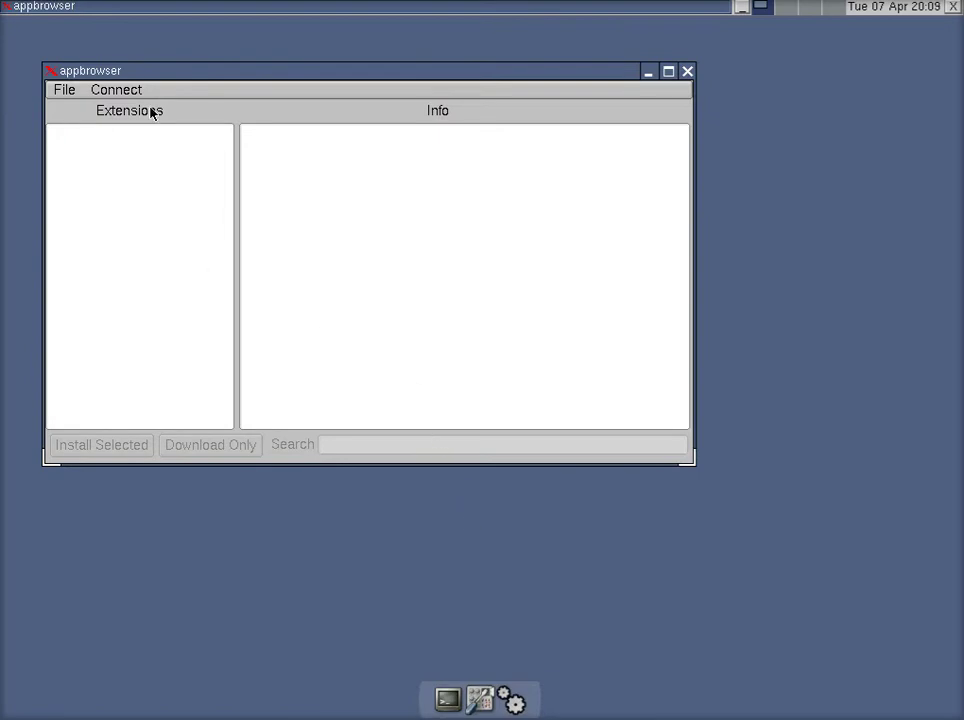
click(119, 96)
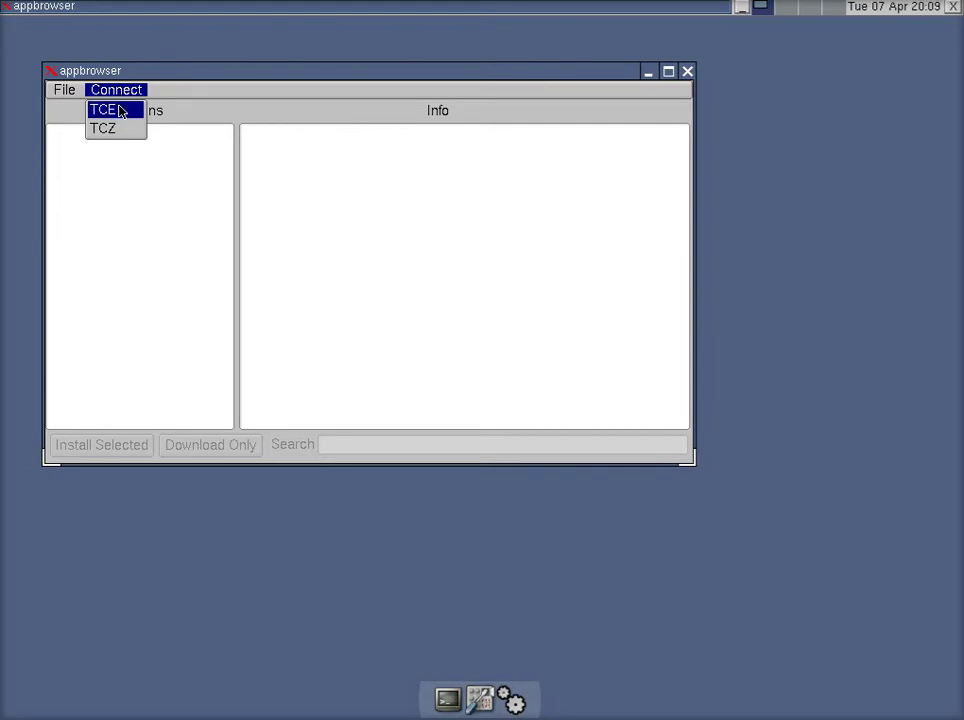
click(121, 112)
Find and install the firefox.tce extension, and close the appbrowser once it is installed.
scroll(168, 224, down, 5)
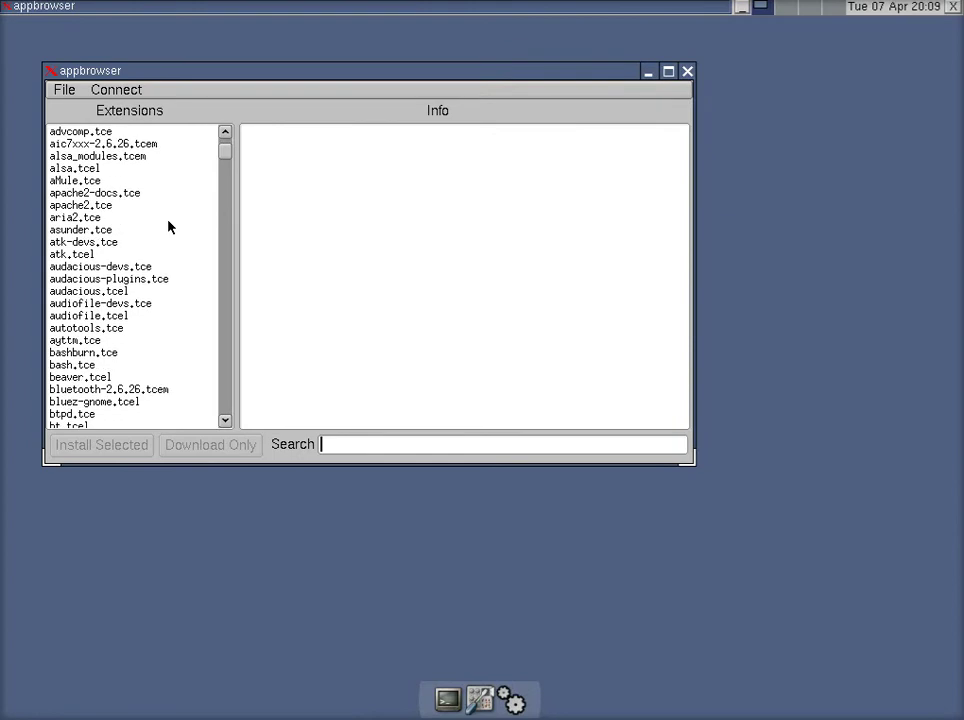
scroll(168, 226, down, 11)
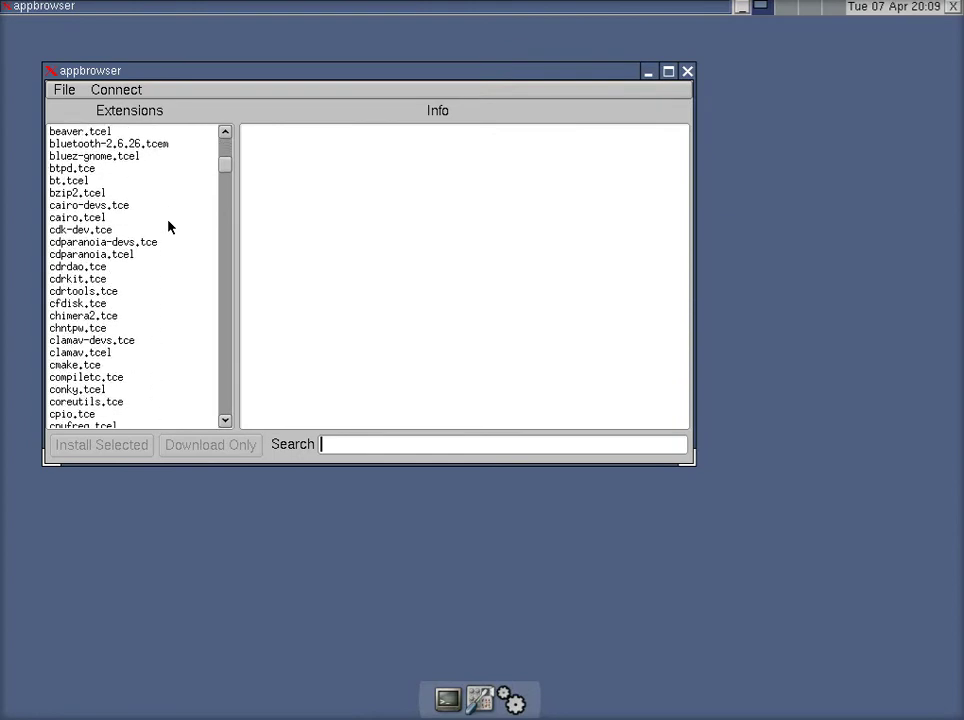
scroll(168, 228, down, 8)
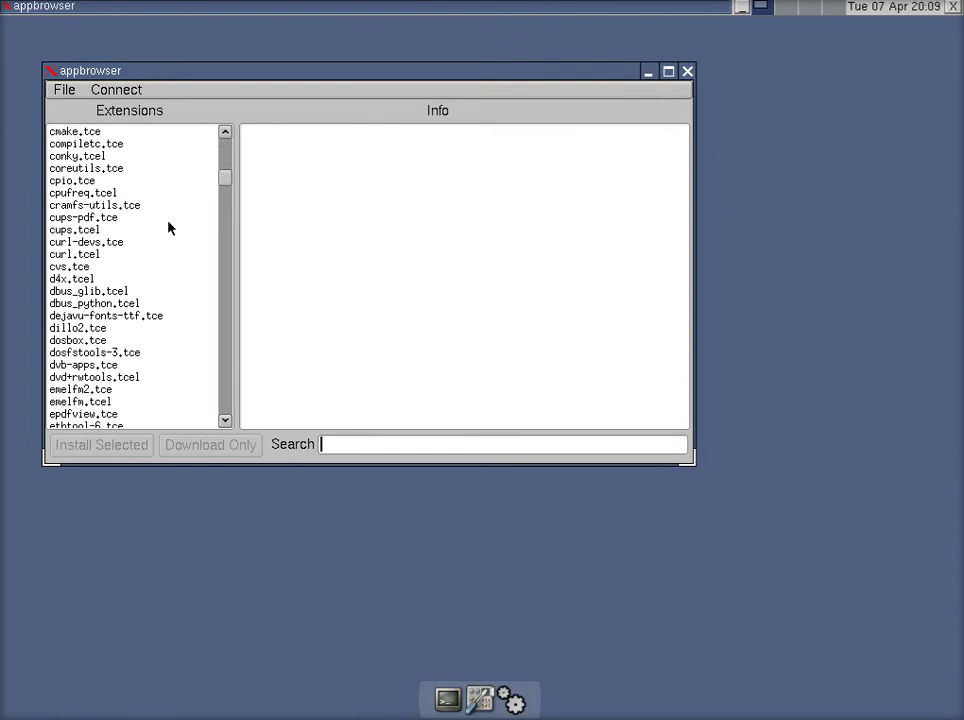
scroll(168, 228, down, 5)
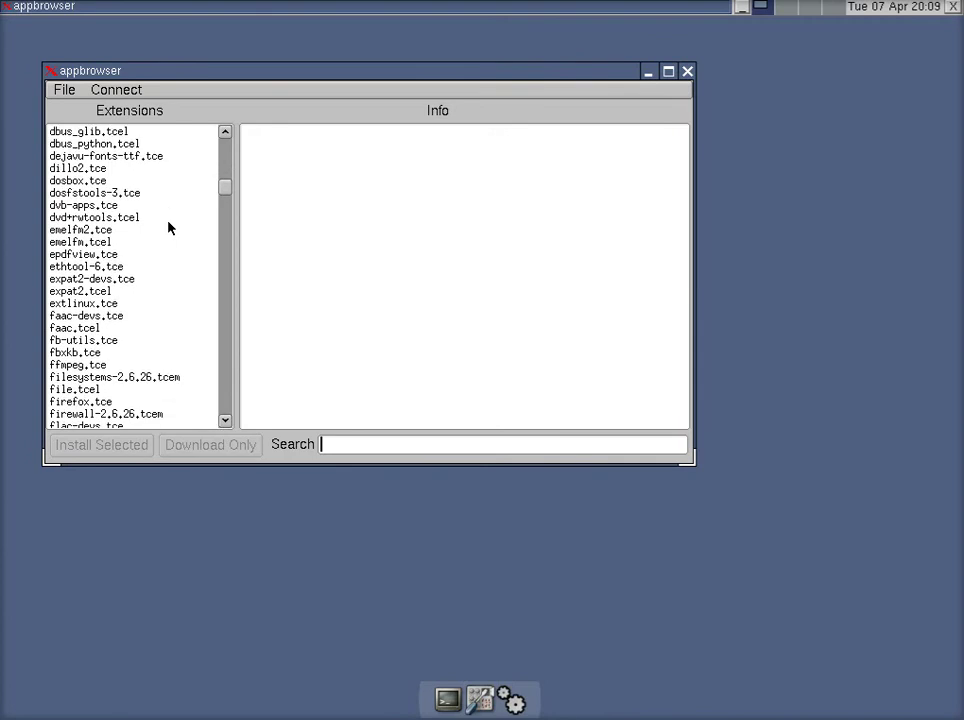
scroll(168, 227, down, 2)
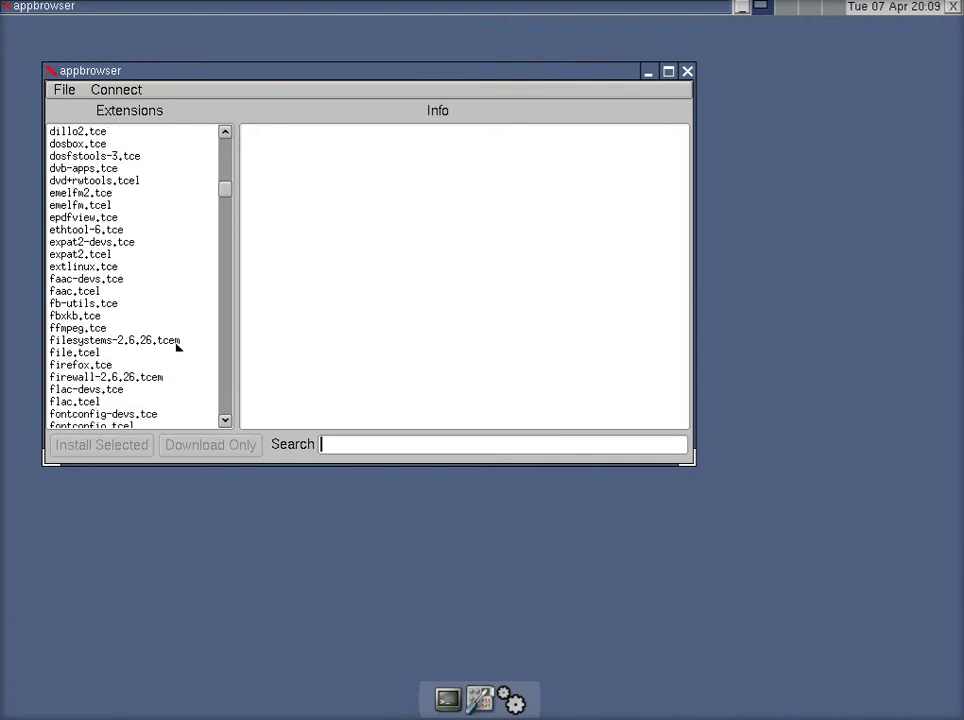
click(124, 367)
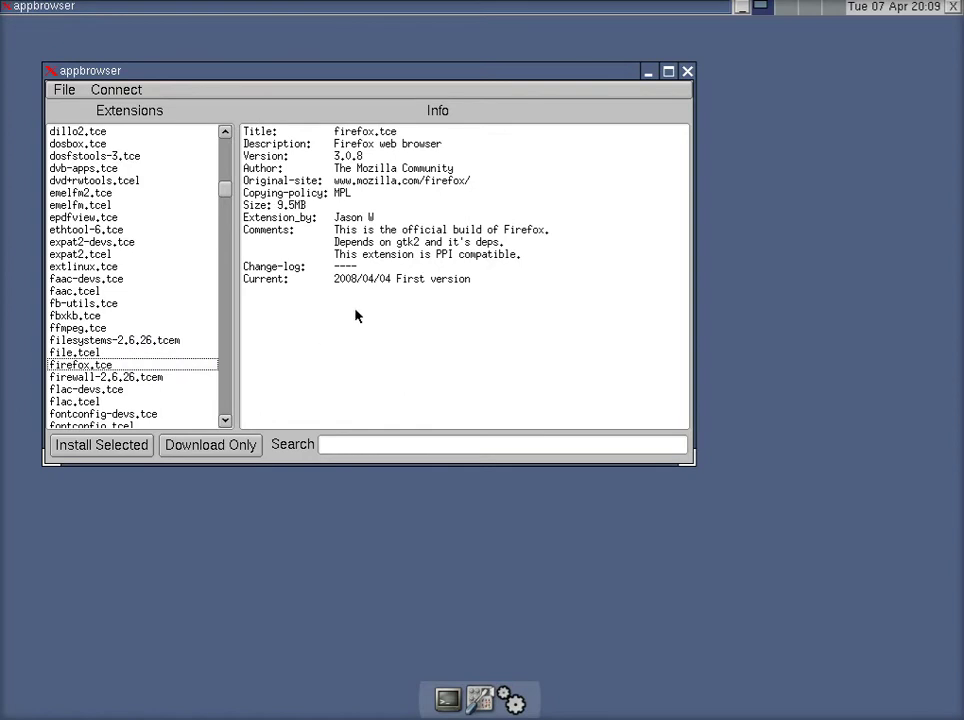
click(128, 447)
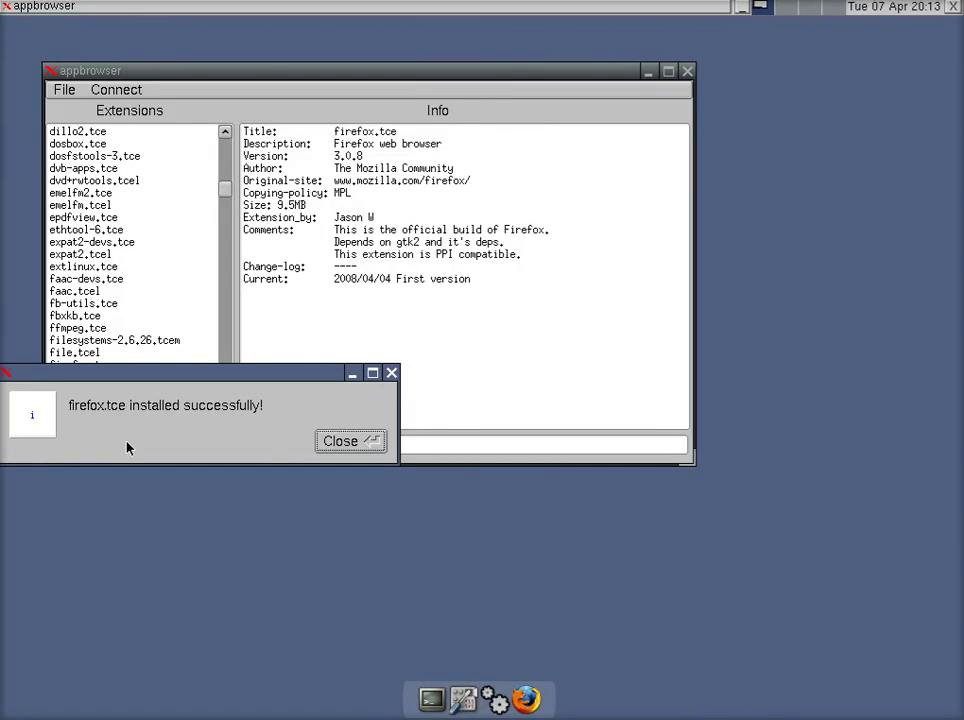
click(338, 443)
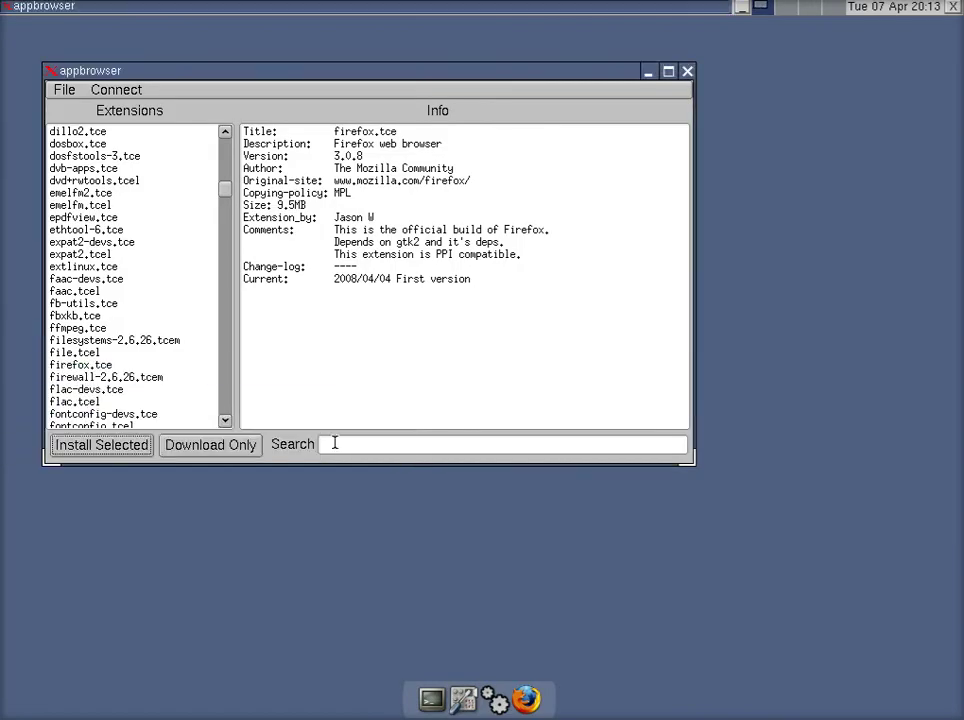
click(687, 72)
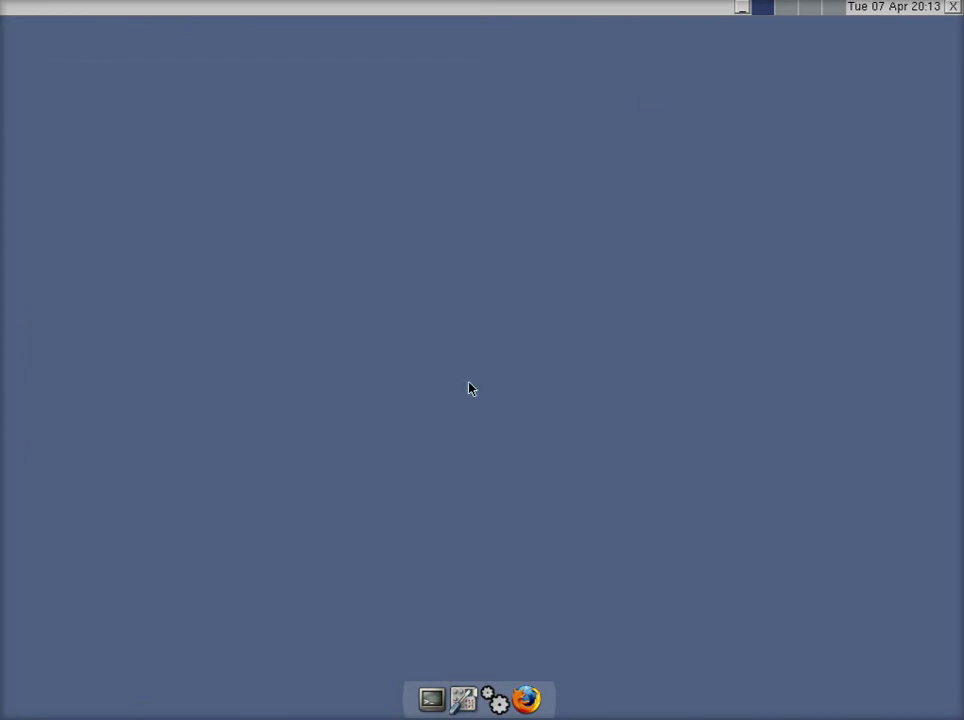
Launch Firefox, dismissing its welcome page, and search Google for "tinycore".
click(533, 700)
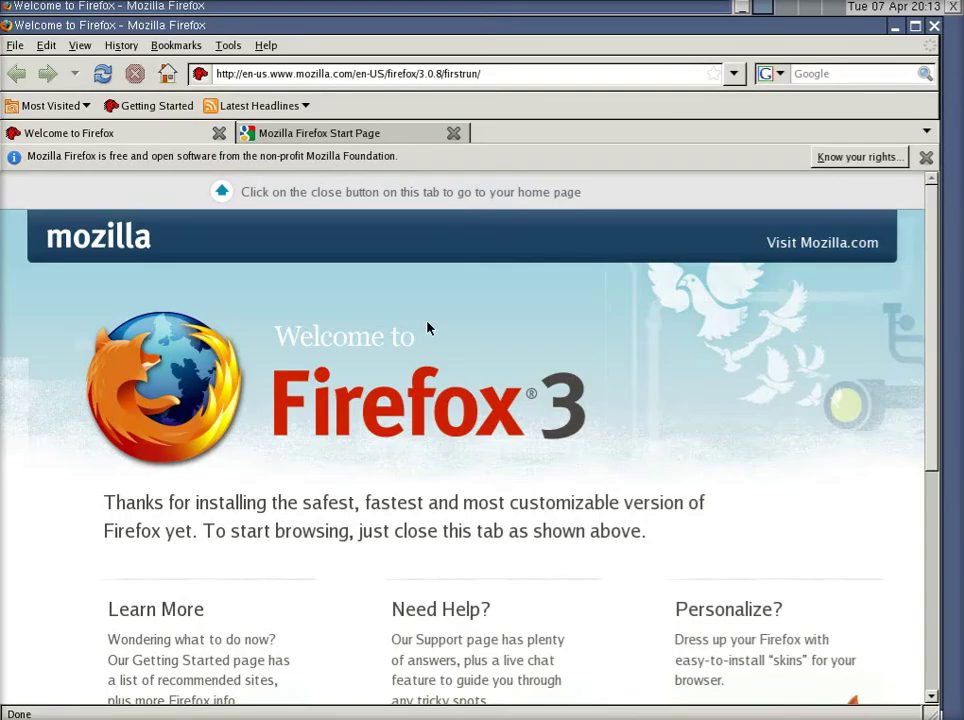
click(219, 133)
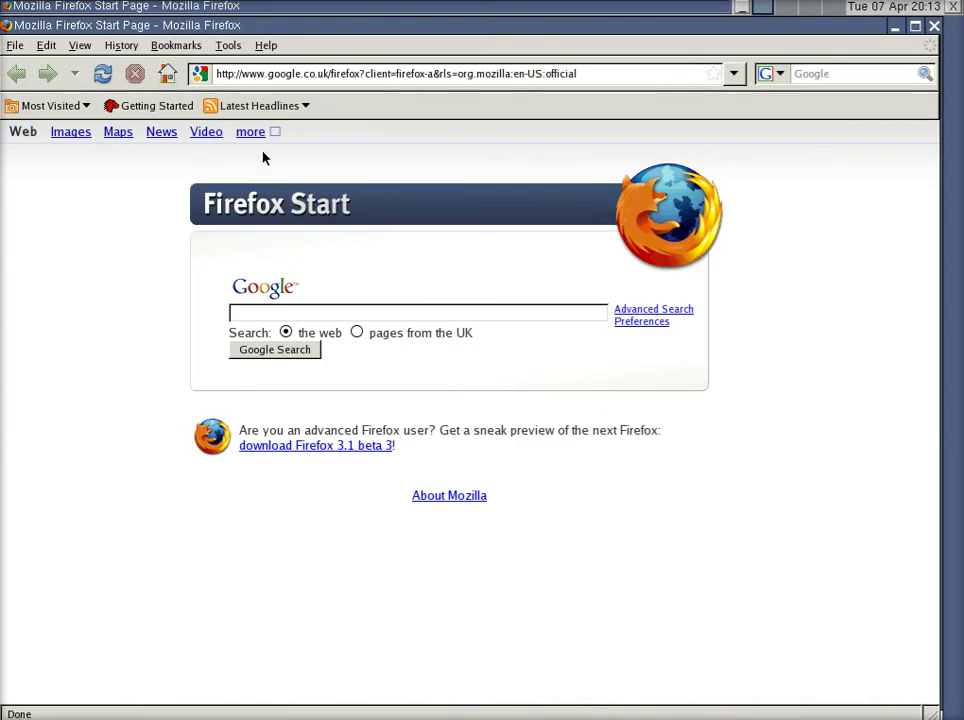
click(433, 309)
text(tinycore)
key(Return)
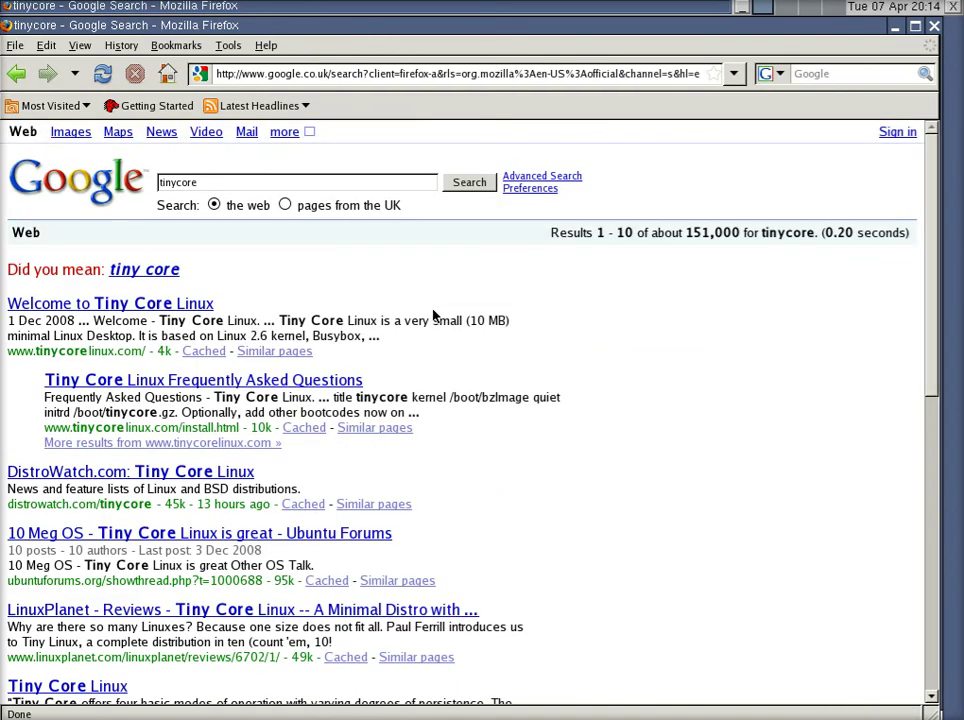
Open the "Welcome to Tiny Core Linux" search result, look over the page, and close the browser.
click(190, 308)
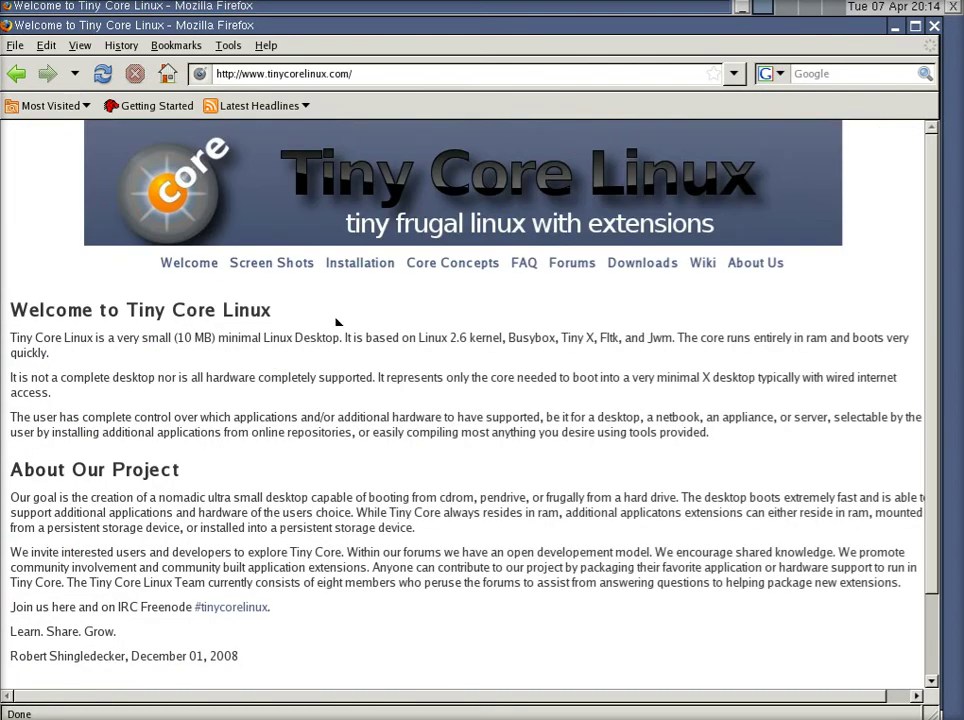
scroll(512, 368, down, 3)
scroll(512, 368, up, 3)
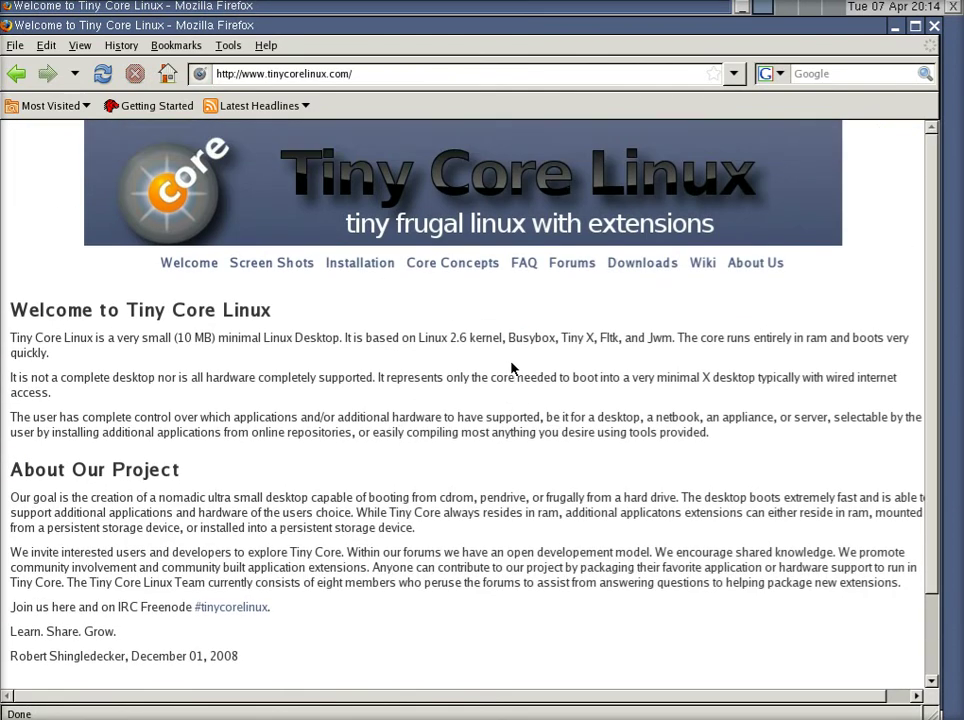
click(935, 27)
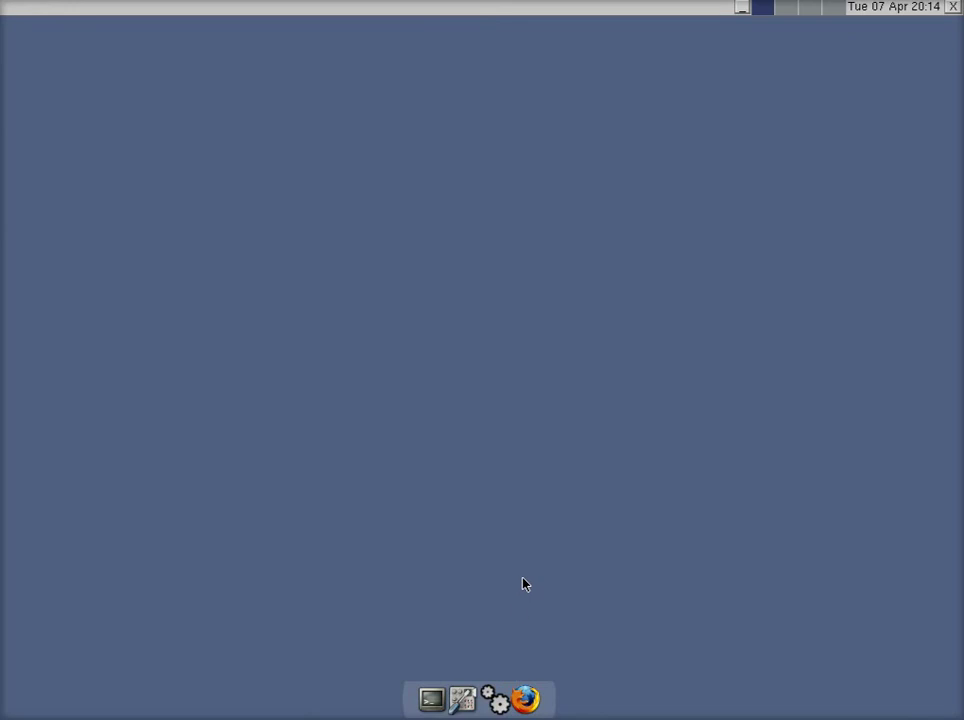
Reopen the appbrowser and connect it to the TCE extension list again.
click(511, 690)
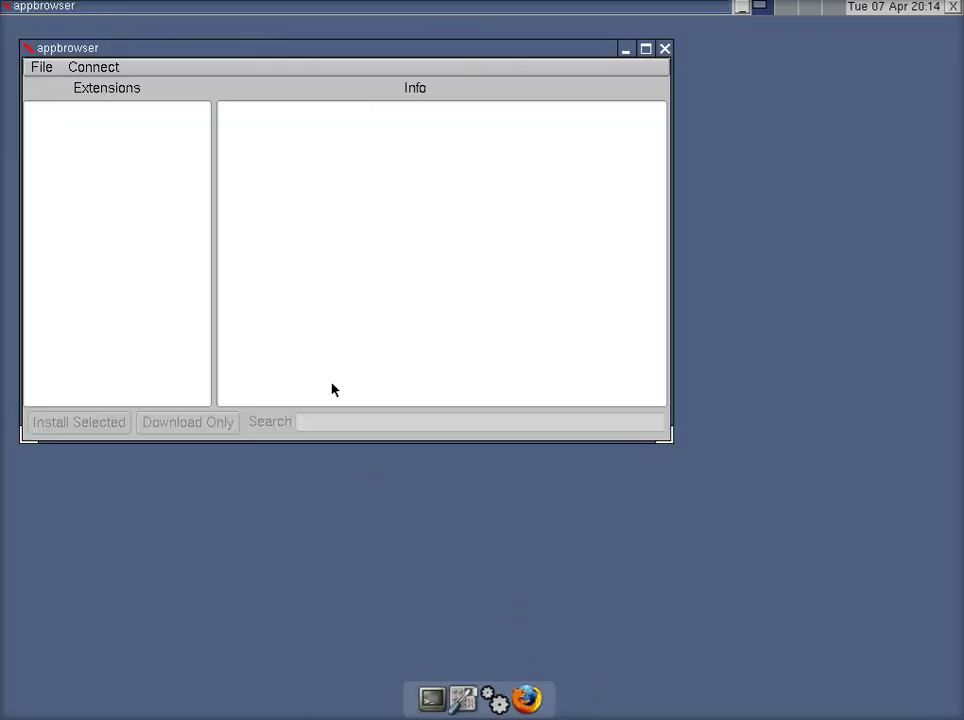
click(88, 68)
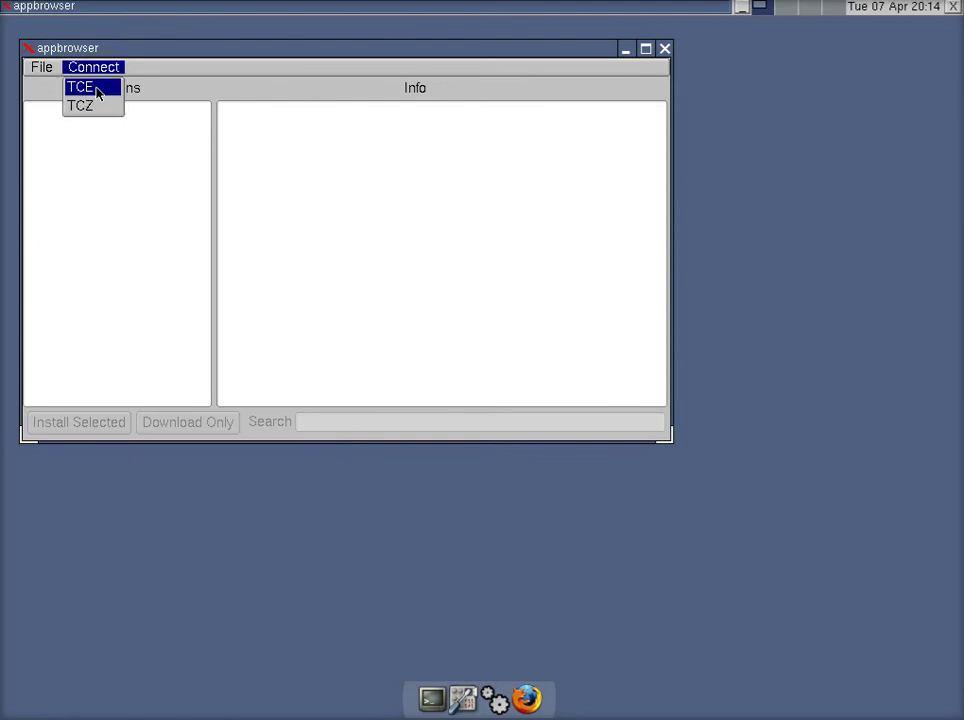
click(97, 92)
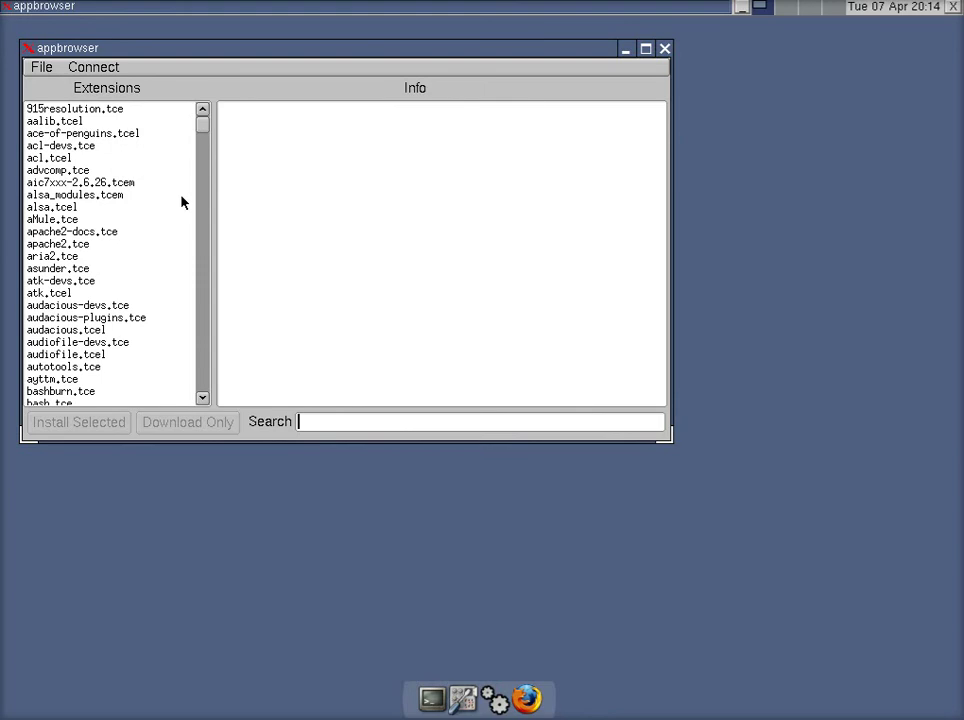
Find and install the gnumeric.tce spreadsheet extension, and close the appbrowser once it is installed.
scroll(181, 202, down, 1)
scroll(181, 202, down, 5)
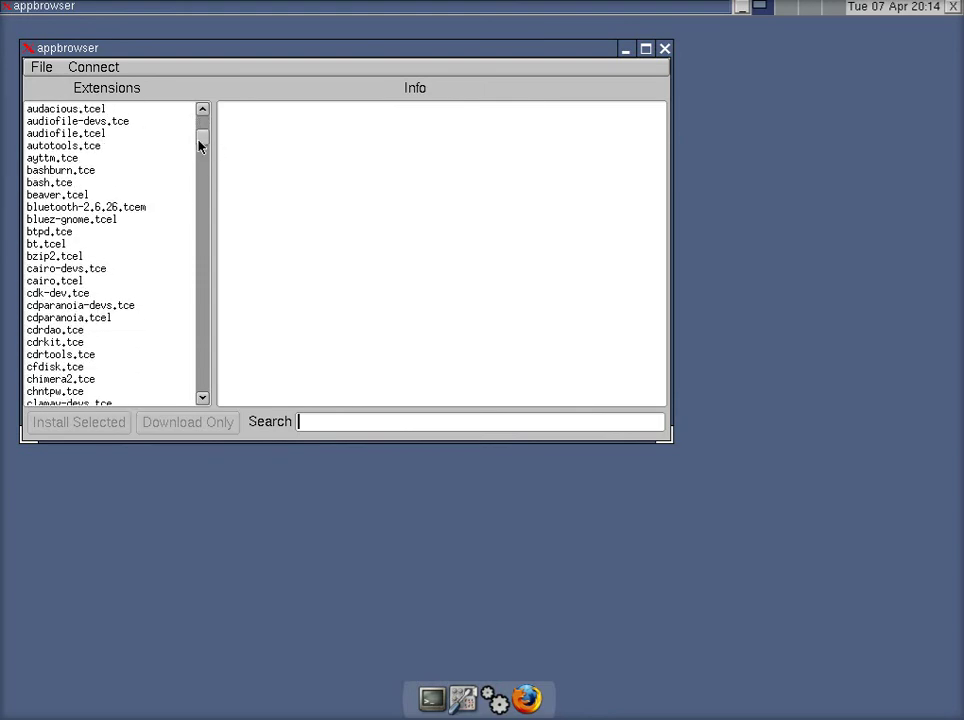
drag(201, 142, 197, 176)
scroll(161, 192, down, 3)
scroll(161, 192, down, 2)
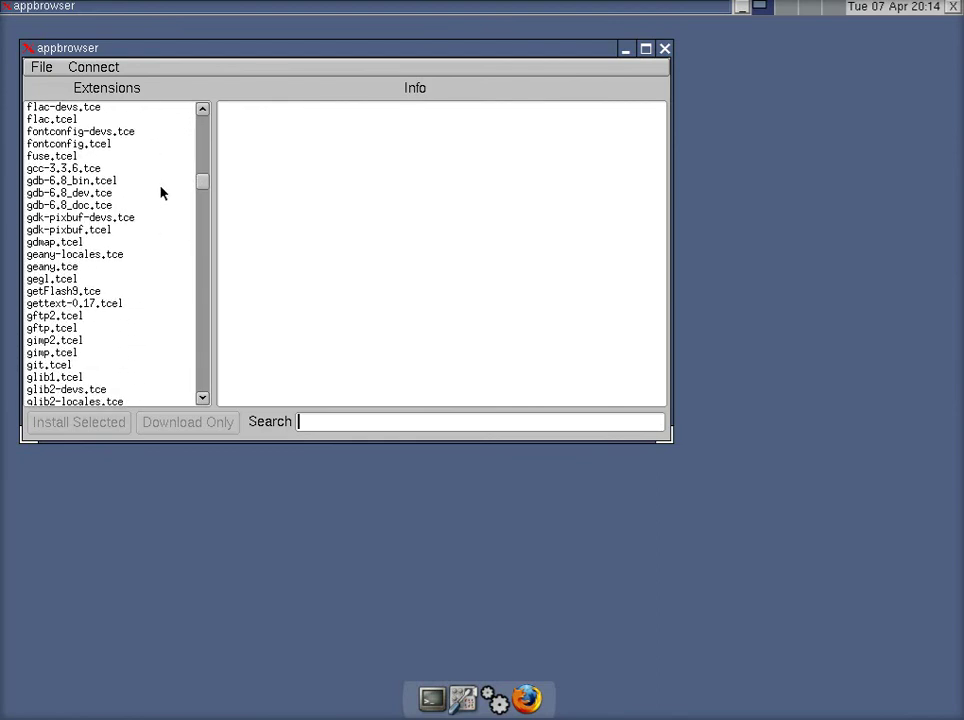
scroll(161, 192, down, 2)
scroll(161, 192, down, 2)
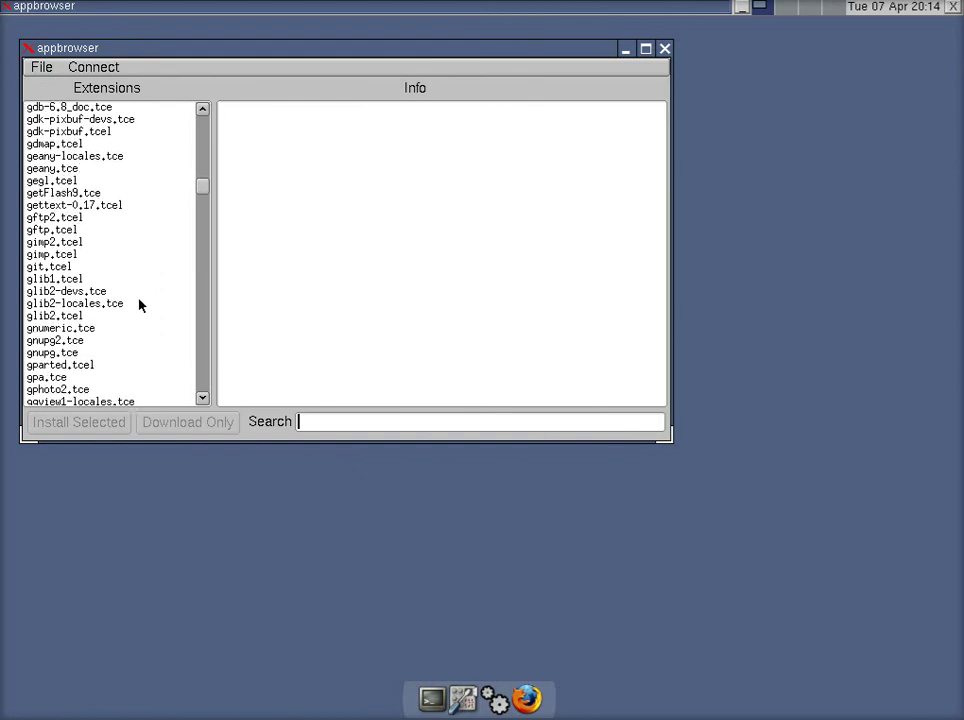
click(96, 331)
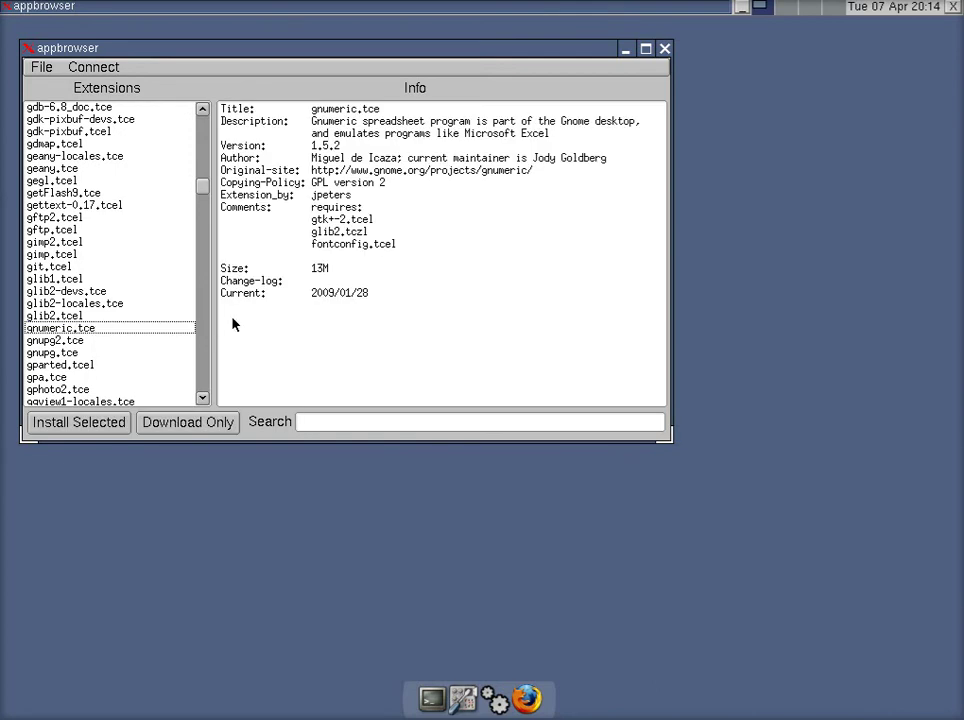
click(119, 424)
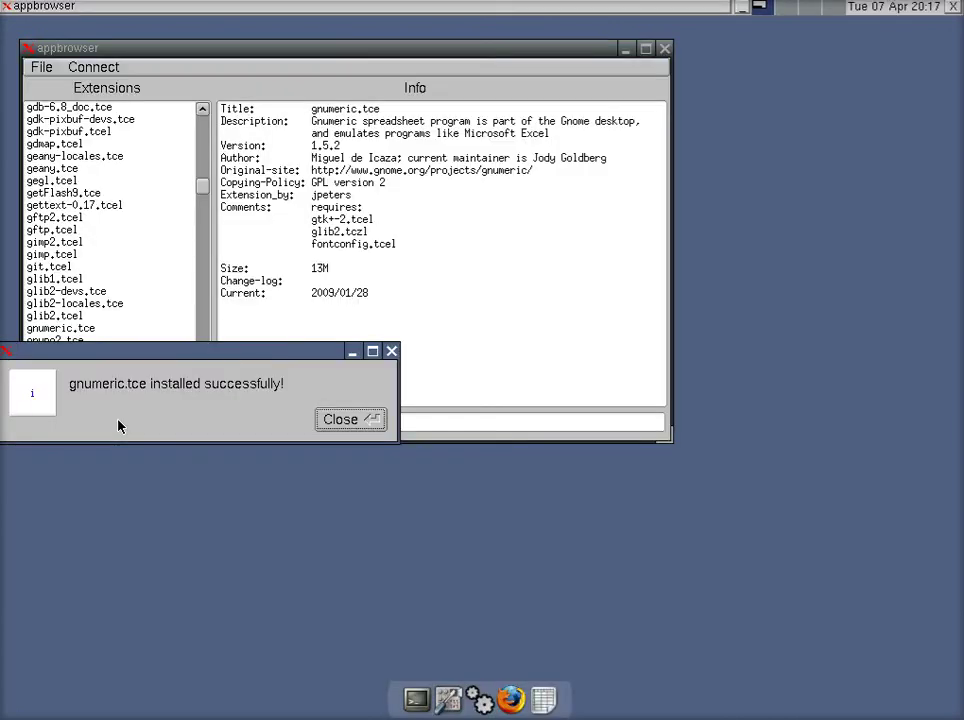
click(344, 420)
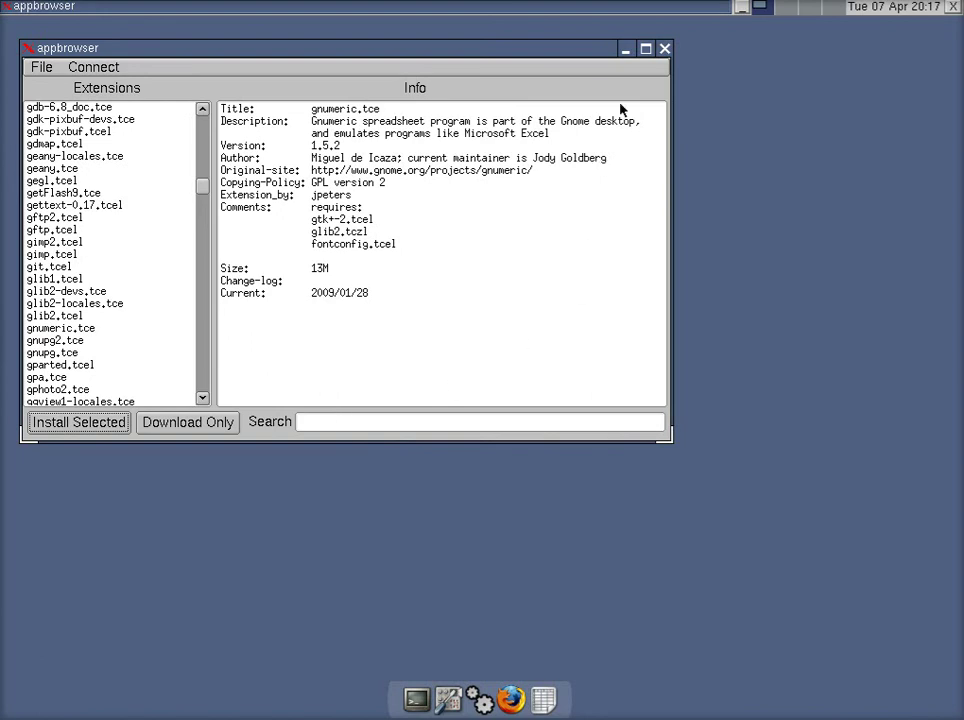
click(664, 49)
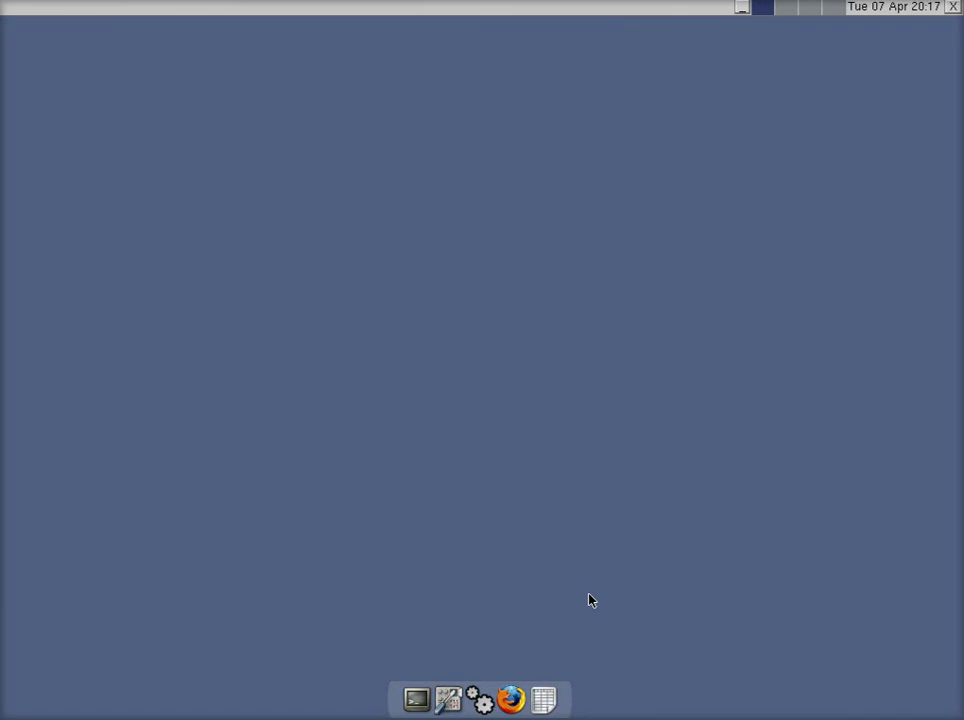
Launch Gnumeric in a maximized window to view its About information, and close the program.
click(552, 695)
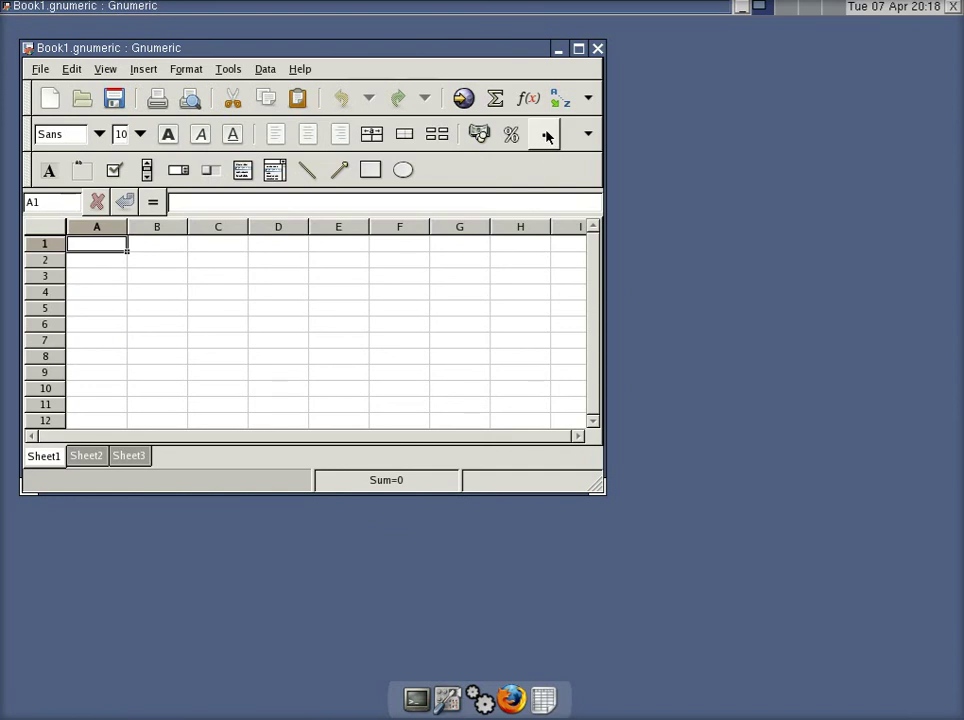
click(578, 48)
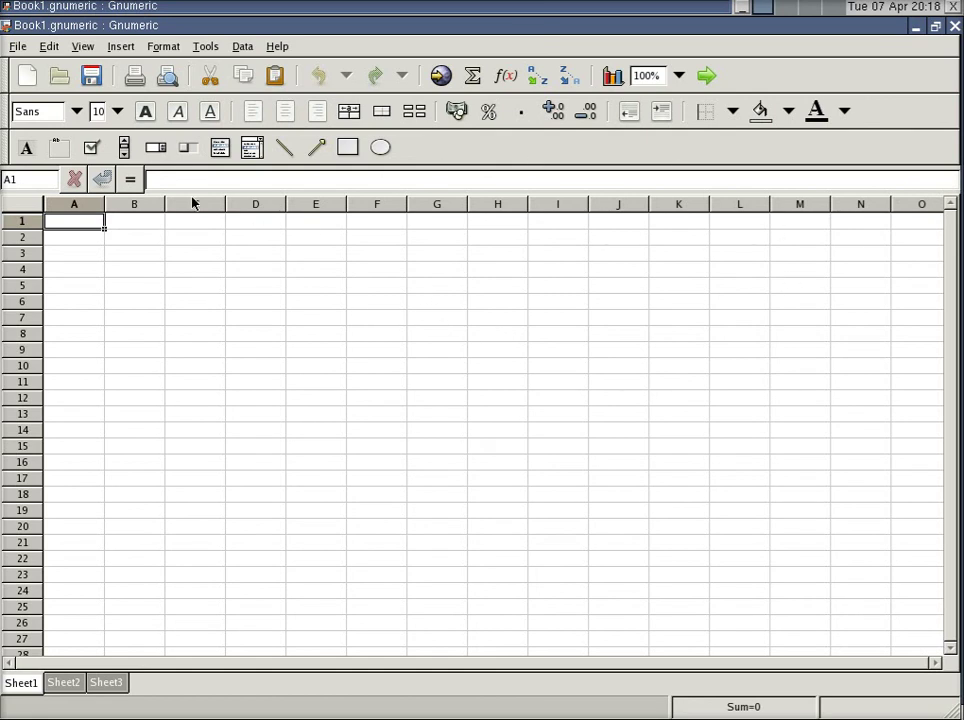
click(277, 47)
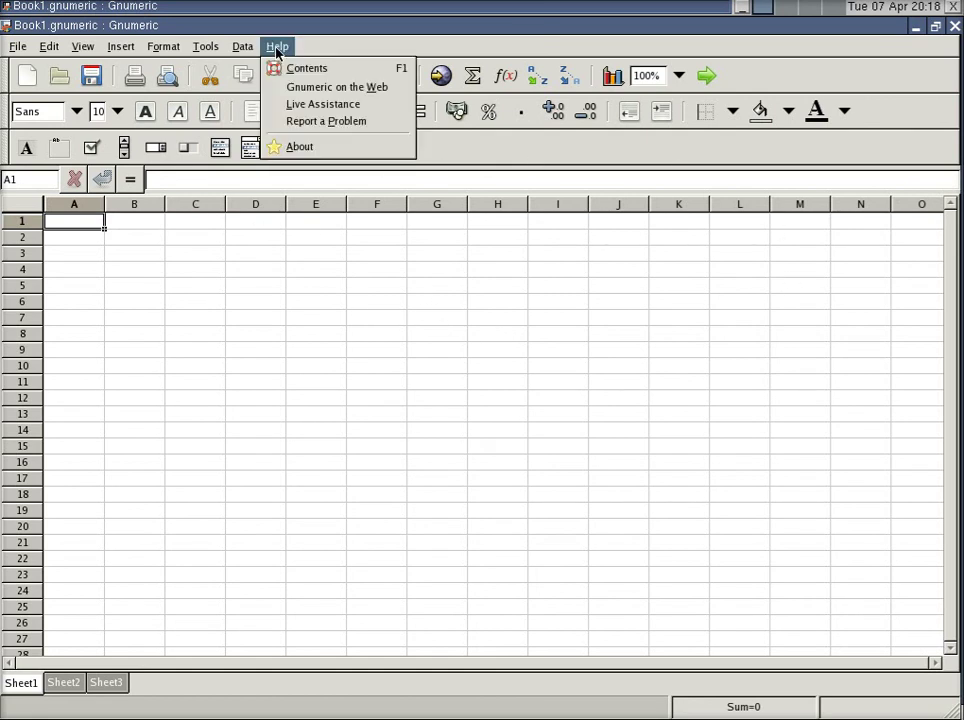
click(303, 147)
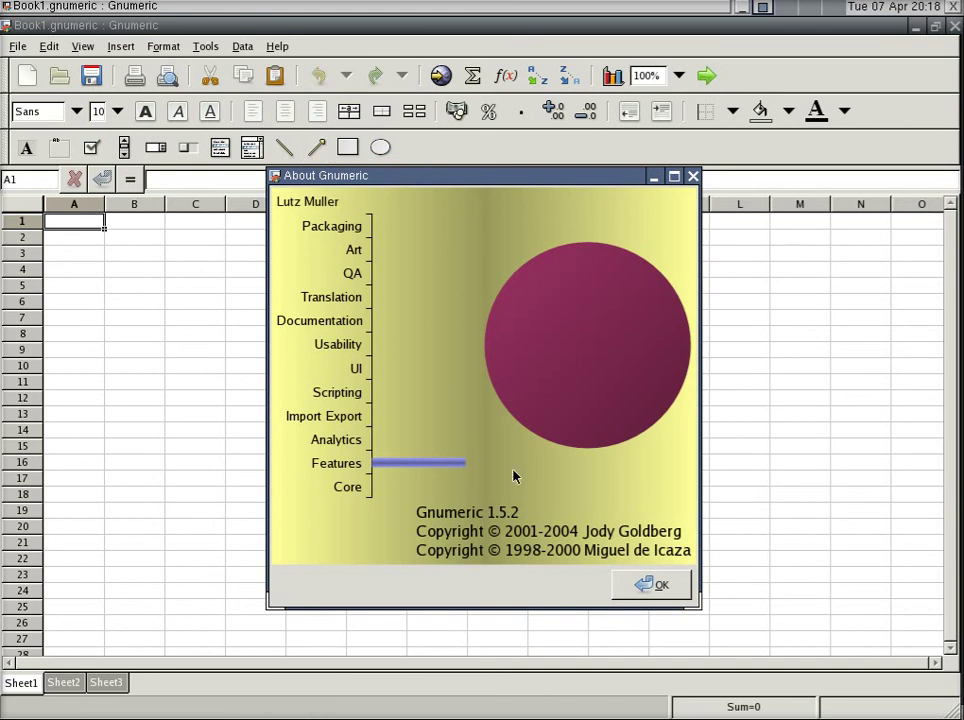
click(640, 588)
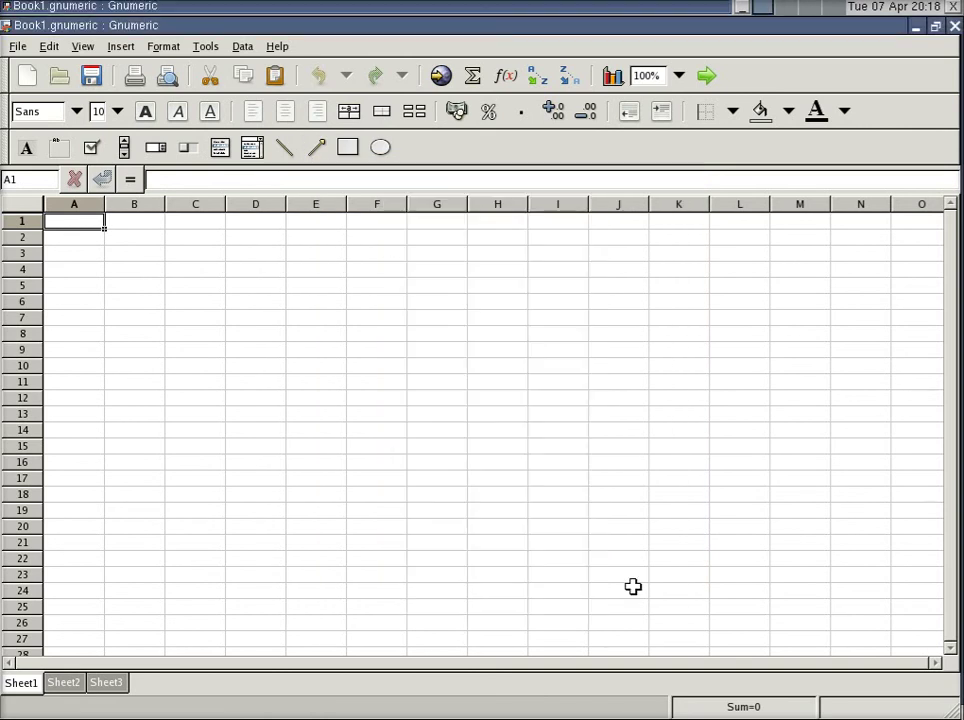
click(954, 27)
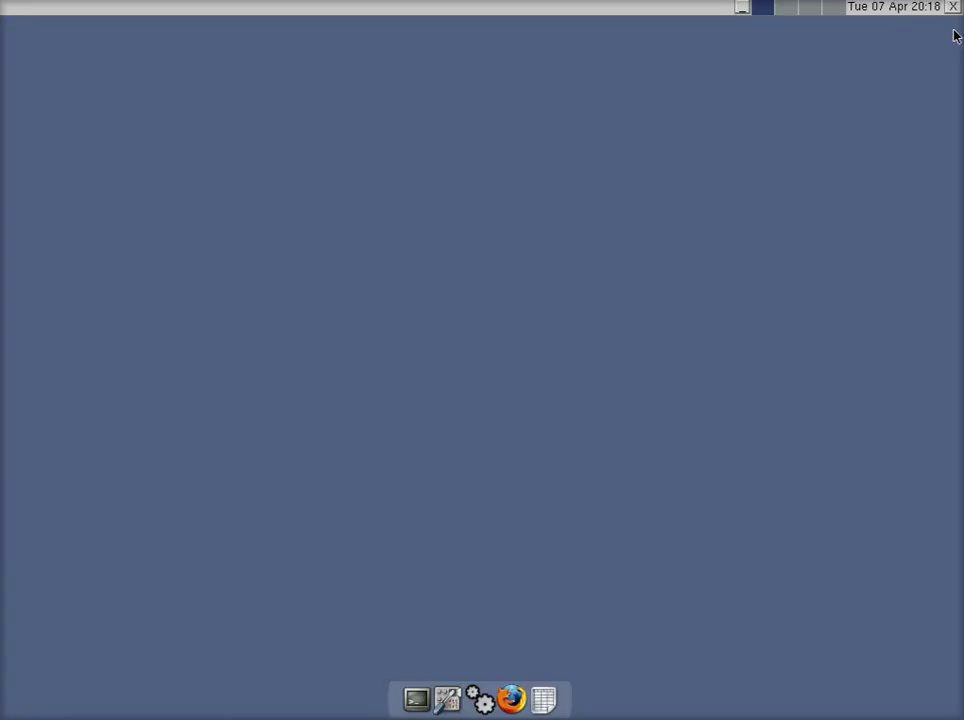